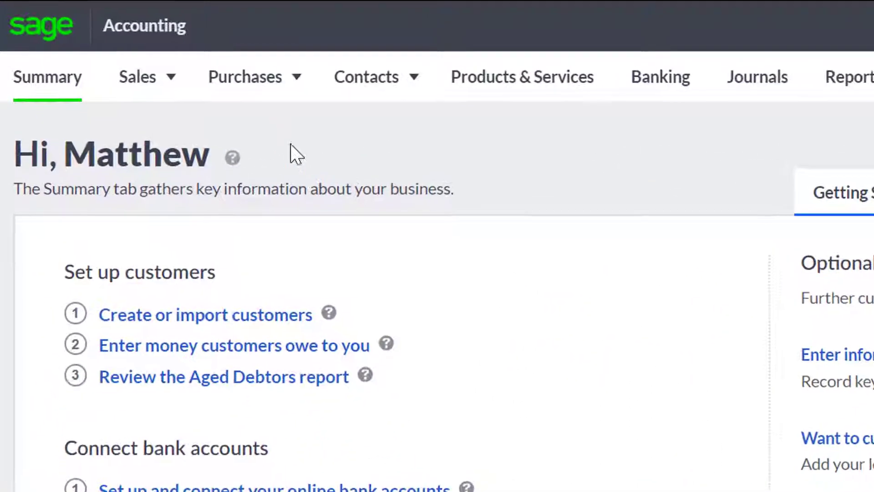
Step: Create a new sales quote and choose Reichel-Nicolas as its customer
{"action": "left_click", "coordinate": [159, 86]}
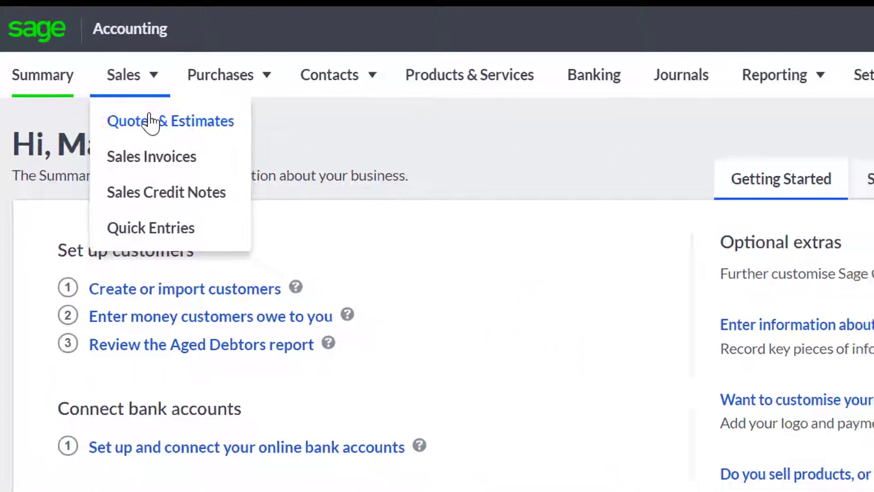
{"action": "left_click", "coordinate": [151, 120]}
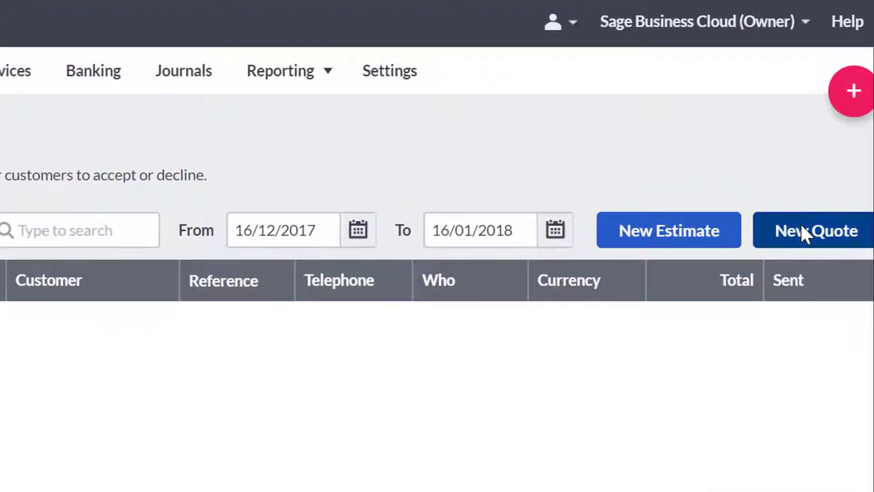
{"action": "left_click", "coordinate": [801, 226]}
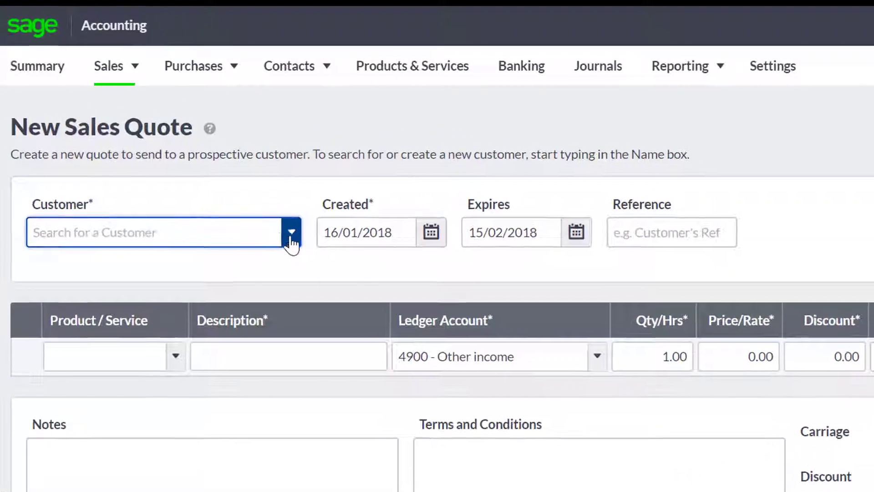
{"action": "left_click", "coordinate": [292, 236]}
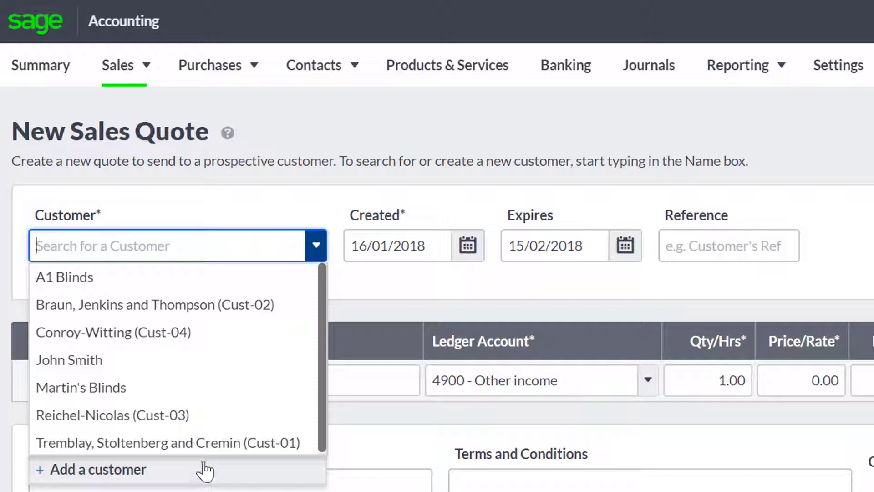
{"action": "left_click", "coordinate": [204, 425]}
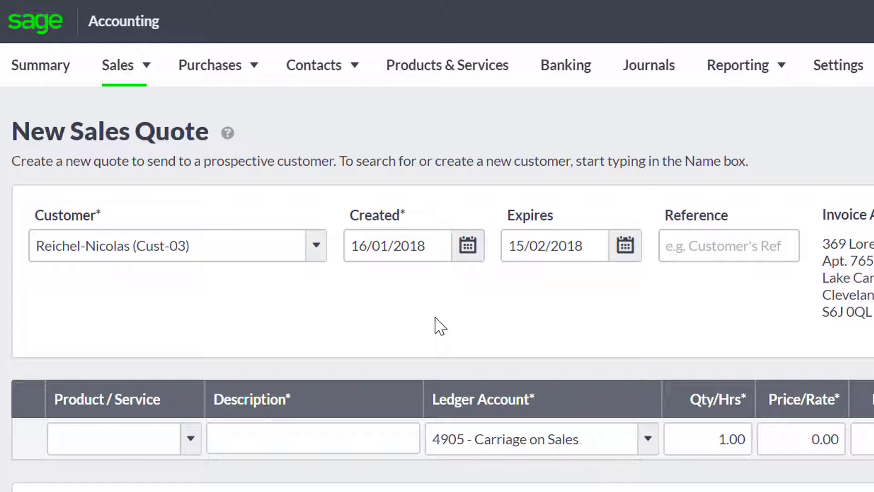
Step: Set the quote's created date to 31/01/2018
{"action": "left_click", "coordinate": [439, 256]}
{"action": "left_click", "coordinate": [439, 258]}
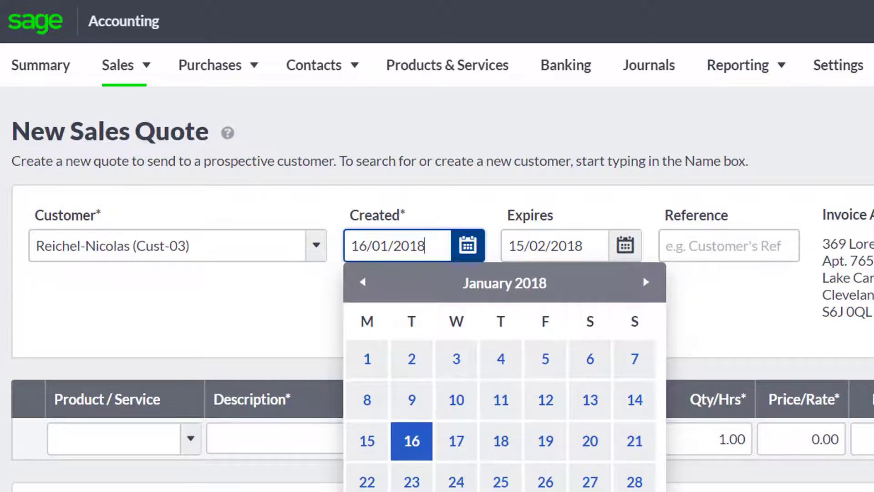
{"action": "left_click", "coordinate": [456, 491]}
{"action": "left_click", "coordinate": [534, 253]}
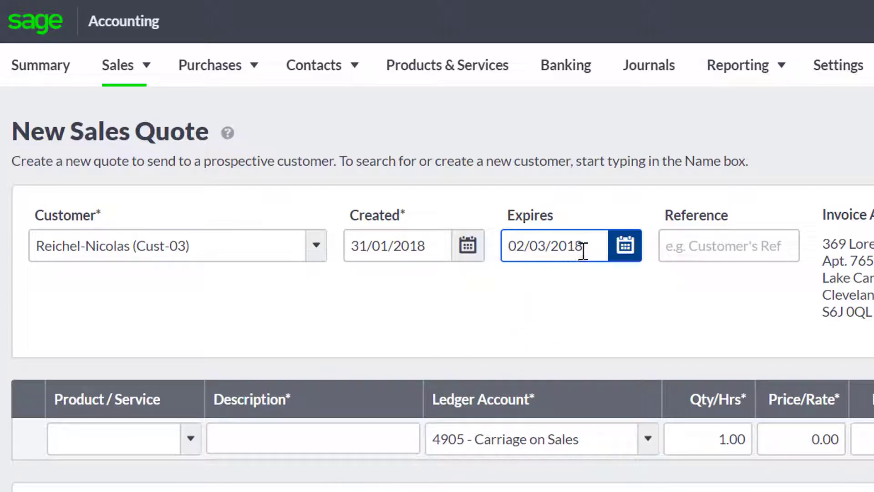
{"action": "left_click", "coordinate": [627, 292]}
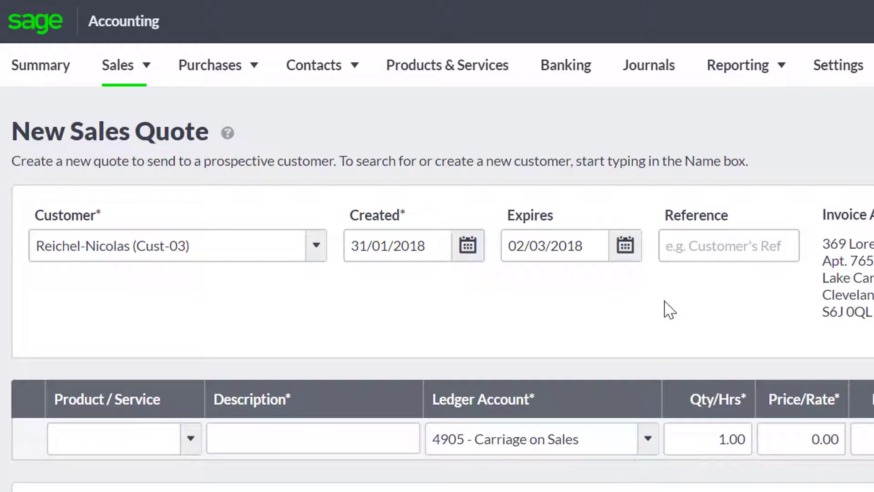
{"action": "left_click", "coordinate": [702, 253]}
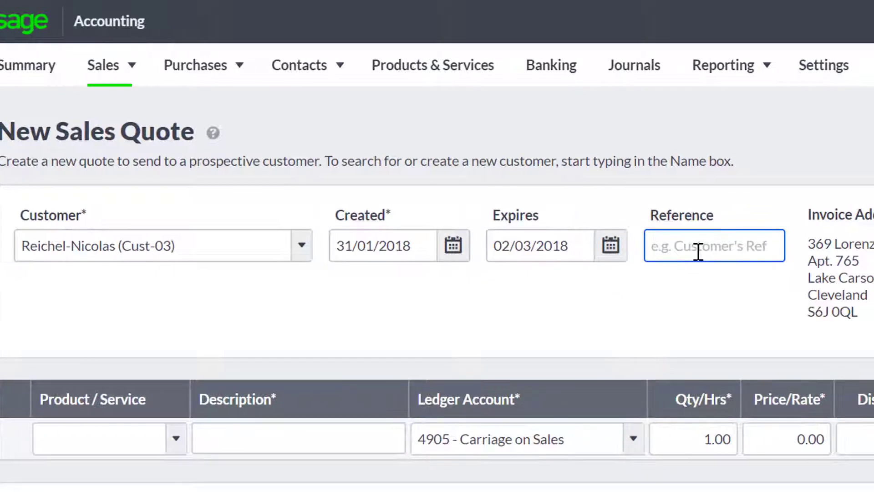
{"action": "left_click", "coordinate": [747, 278]}
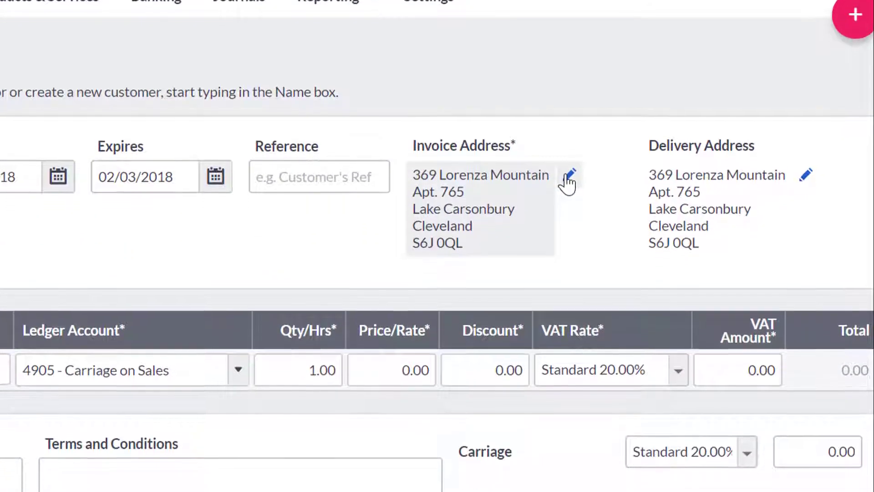
{"action": "left_click", "coordinate": [568, 177]}
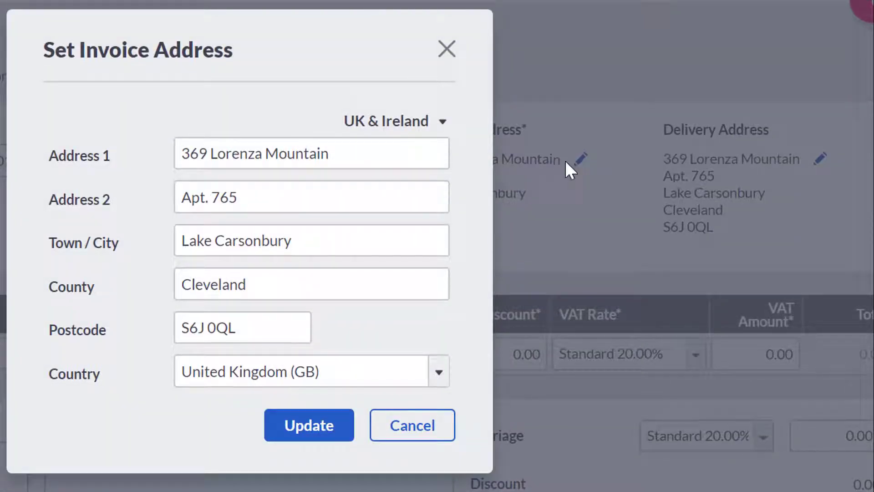
{"action": "left_click", "coordinate": [411, 435]}
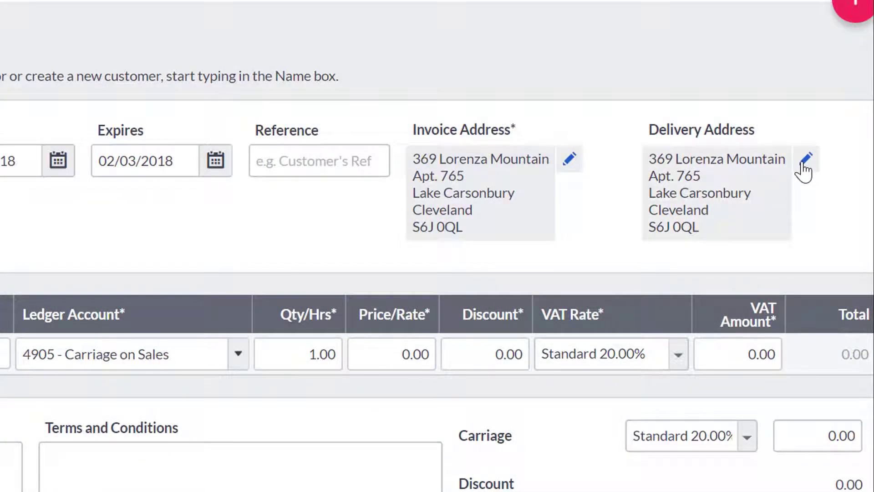
{"action": "left_click", "coordinate": [806, 159]}
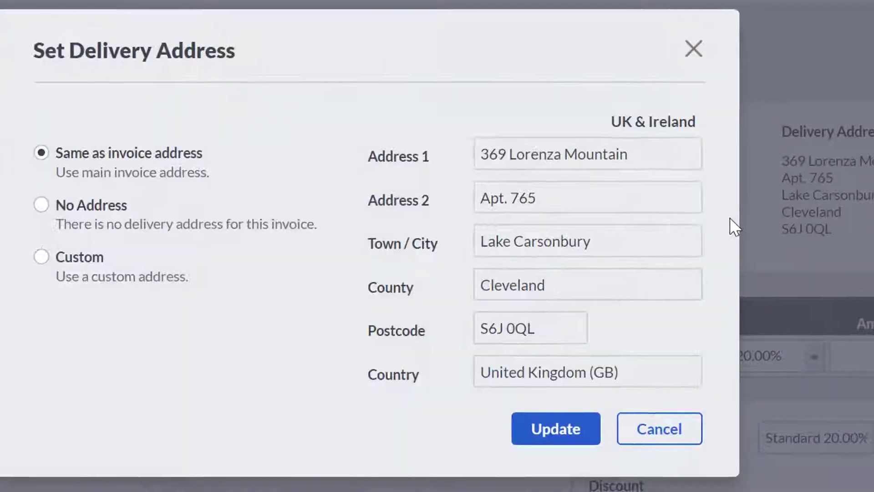
{"action": "left_click", "coordinate": [97, 261]}
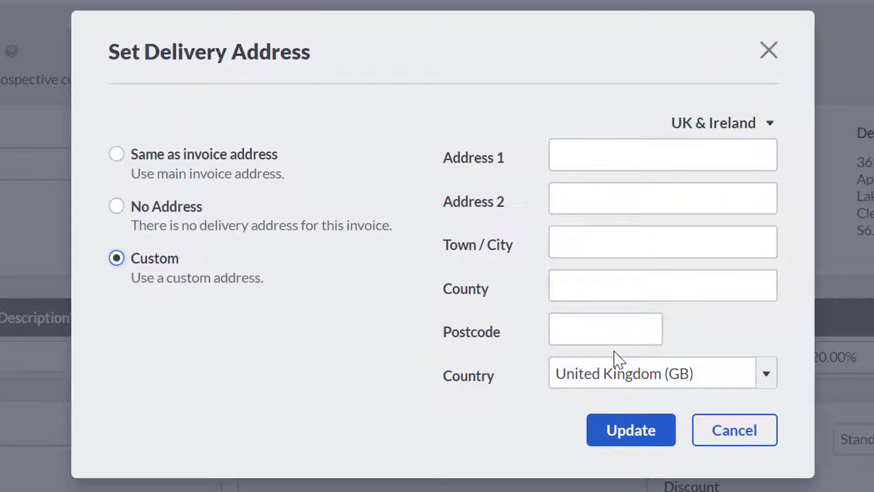
{"action": "left_click", "coordinate": [738, 441]}
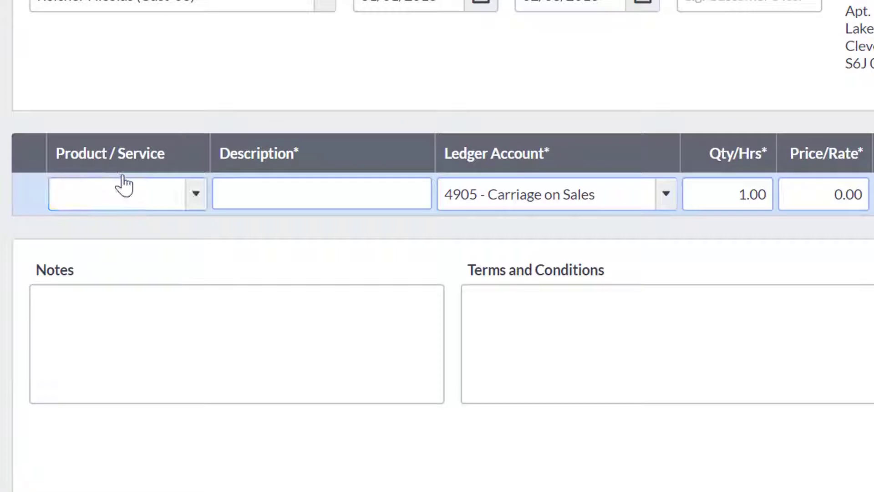
Step: Add the product Bracket (BRA001) to the first line of the quote
{"action": "left_click", "coordinate": [178, 196]}
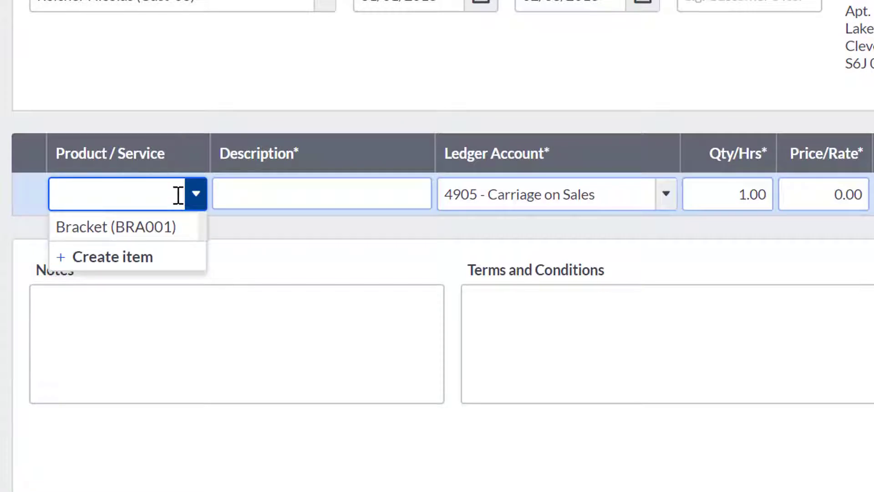
{"action": "type", "text": "Br"}
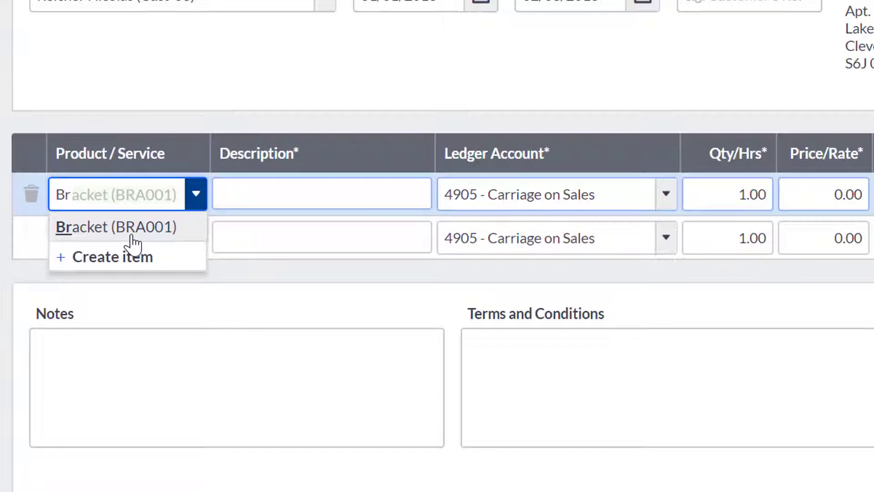
{"action": "left_click", "coordinate": [165, 242]}
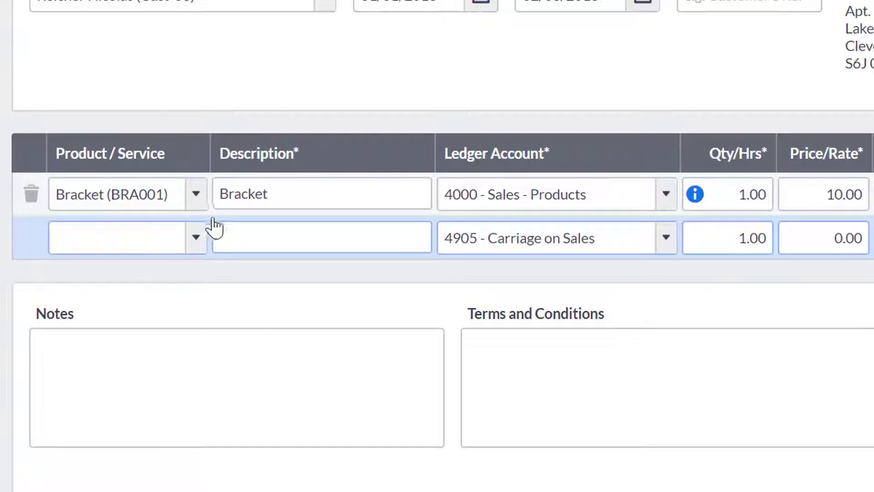
{"action": "left_click", "coordinate": [303, 202]}
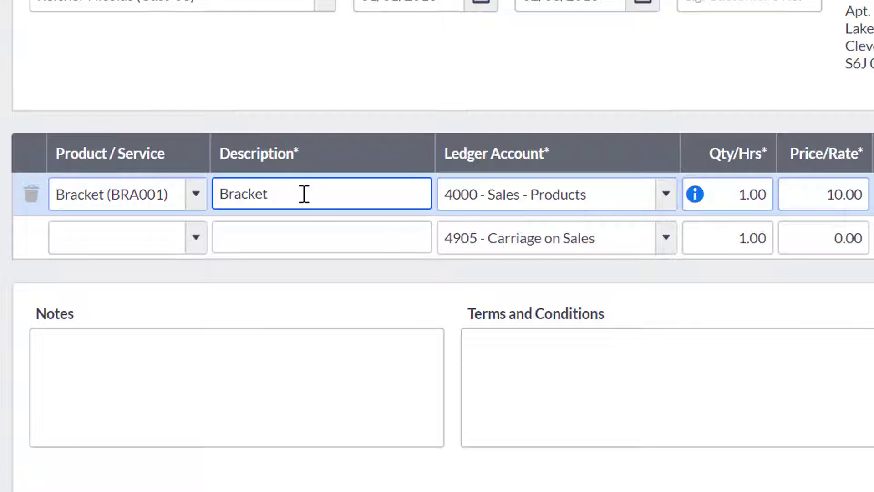
{"action": "left_click", "coordinate": [467, 166]}
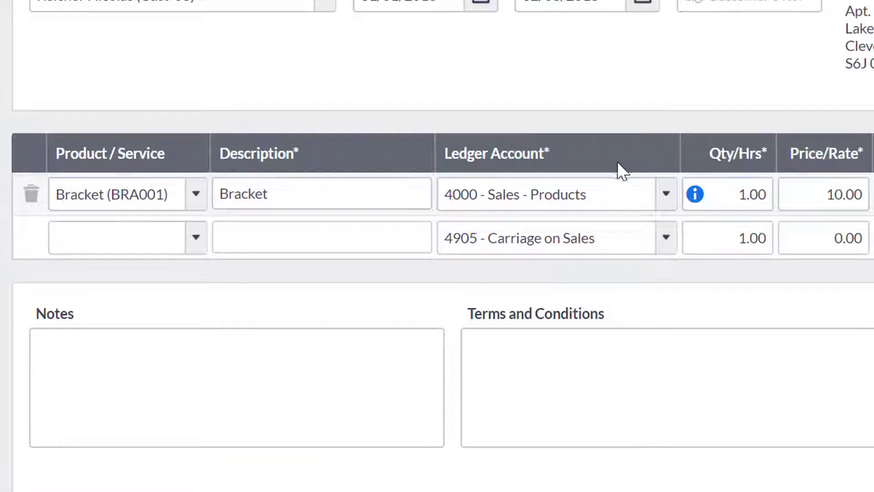
{"action": "left_click", "coordinate": [742, 184]}
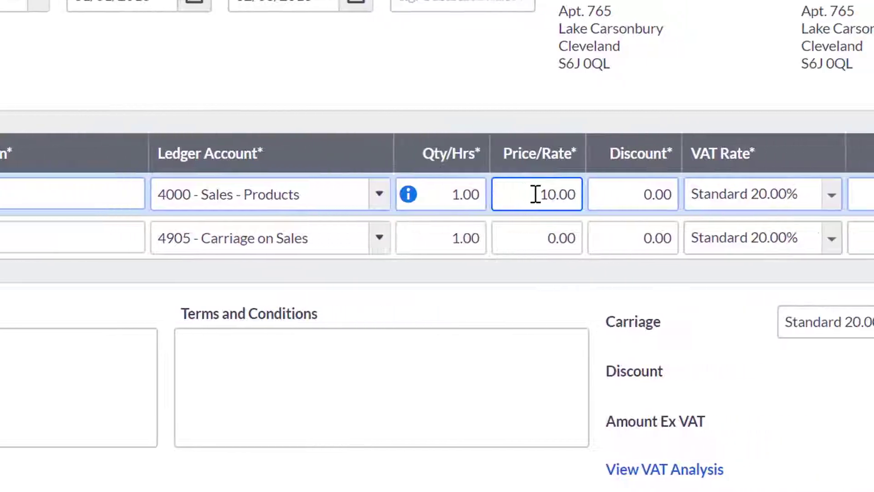
{"action": "left_click", "coordinate": [861, 196]}
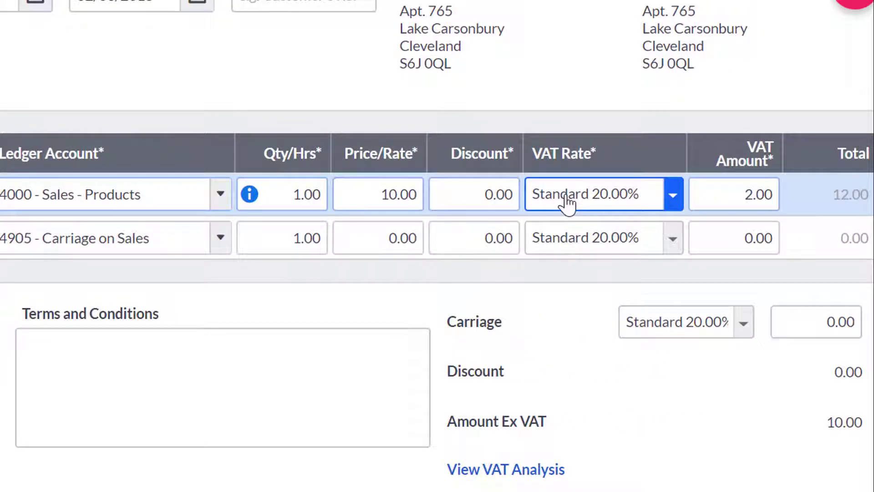
{"action": "left_click", "coordinate": [735, 195]}
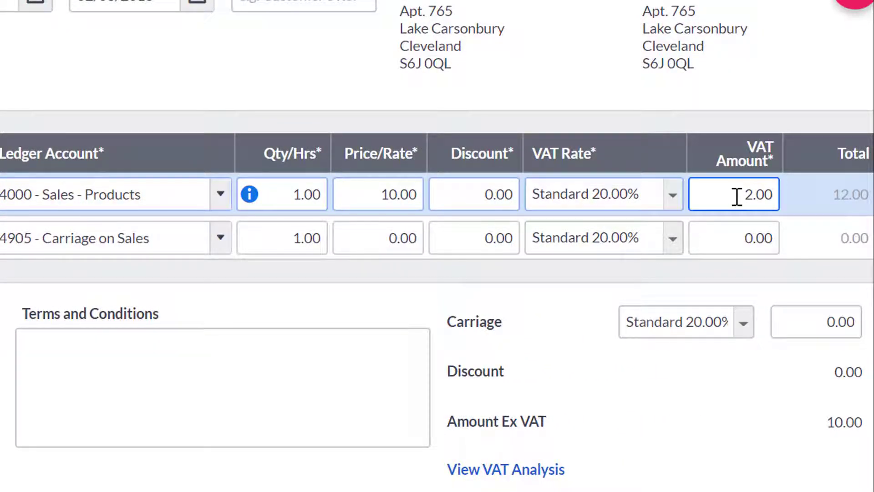
{"action": "left_click", "coordinate": [841, 182]}
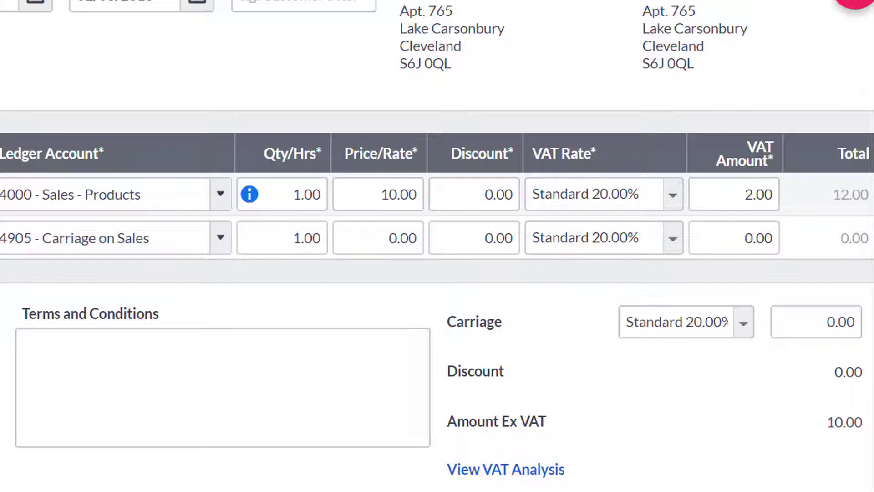
Step: Set the quote's carriage charge to 2.50
{"action": "scroll", "coordinate": [865, 255], "scroll_direction": "down", "scroll_amount": 3}
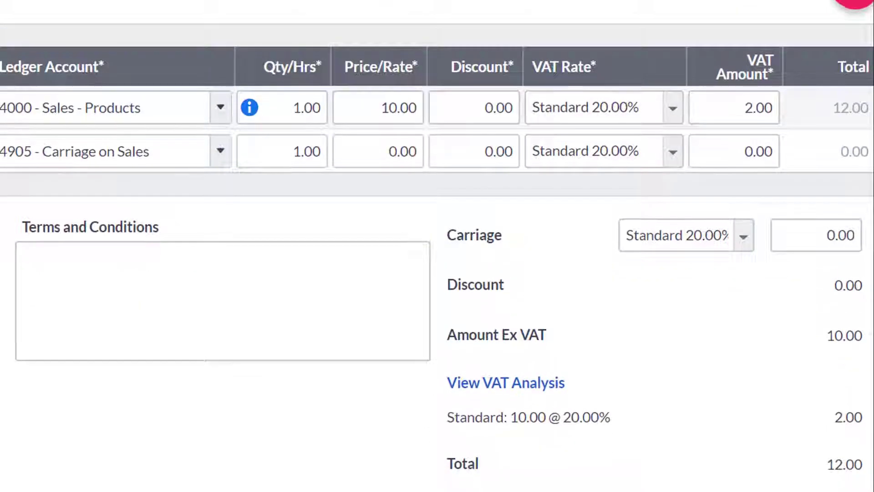
{"action": "left_click", "coordinate": [798, 170]}
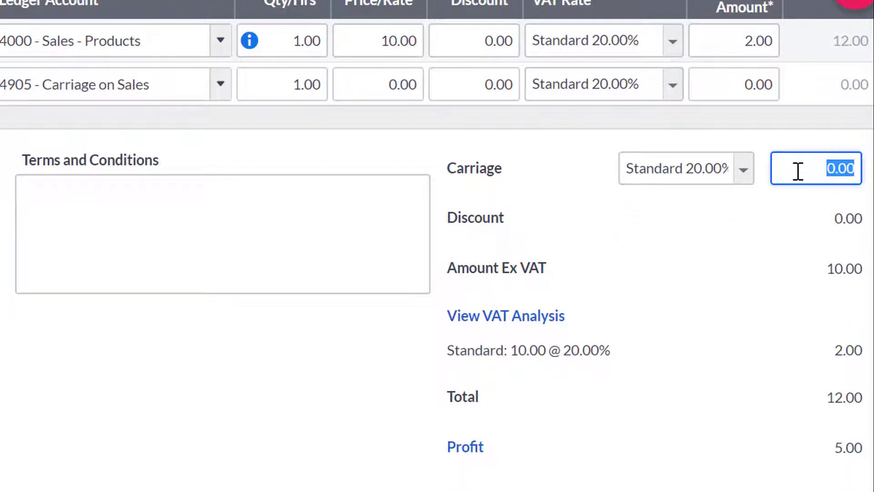
{"action": "type", "text": "2.5"}
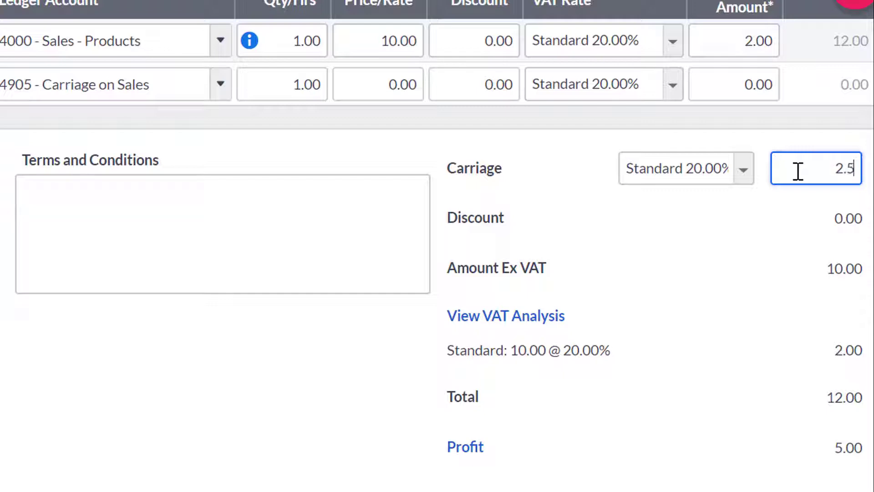
{"action": "key", "text": "Tab"}
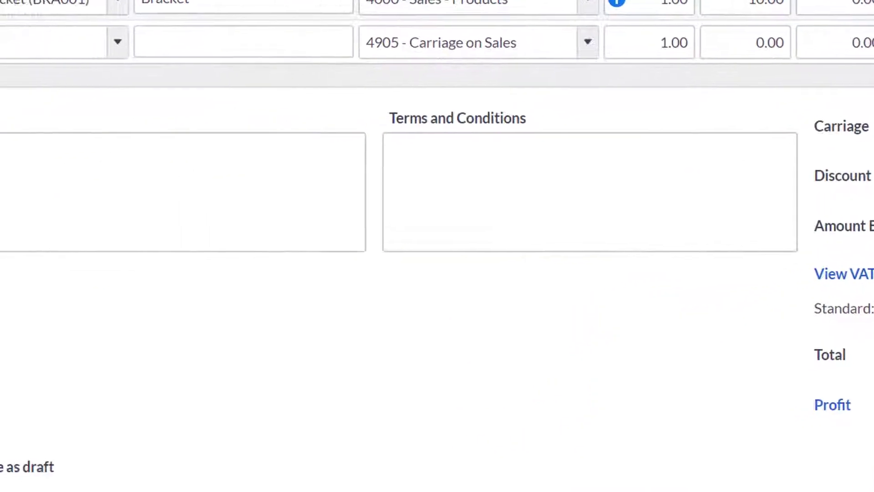
{"action": "left_click", "coordinate": [550, 227]}
{"action": "left_click", "coordinate": [179, 216]}
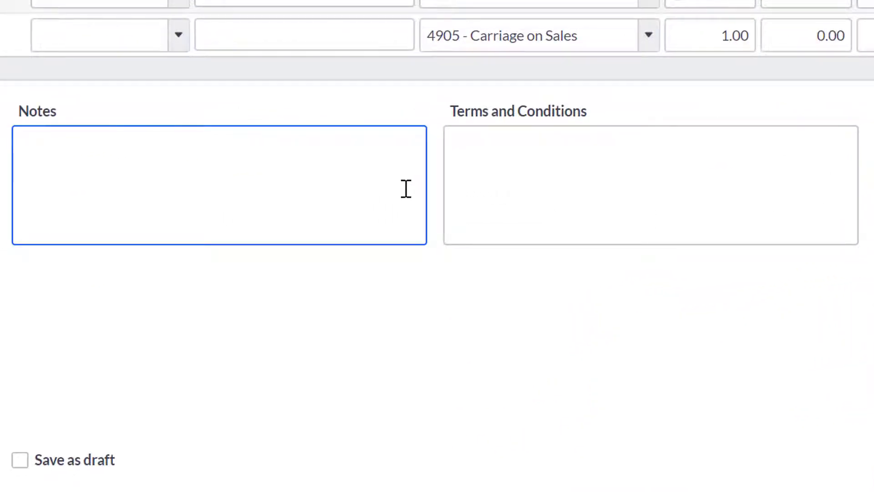
{"action": "left_click", "coordinate": [500, 176]}
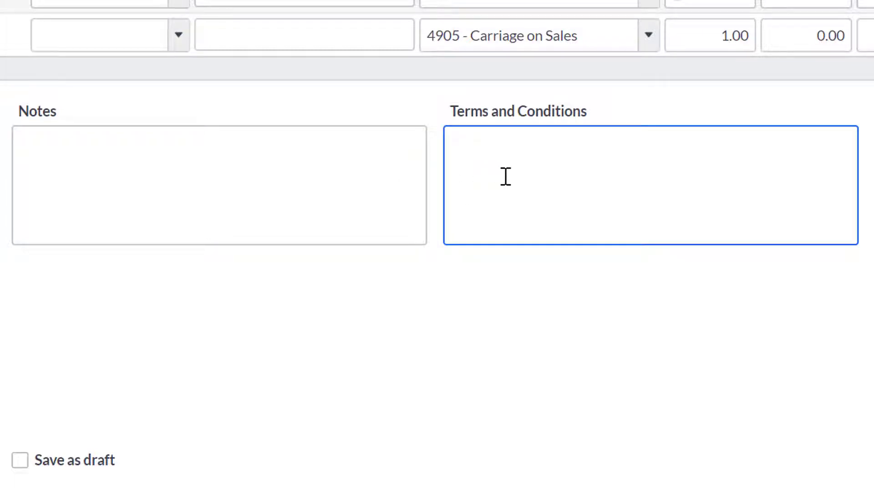
{"action": "left_click", "coordinate": [612, 284]}
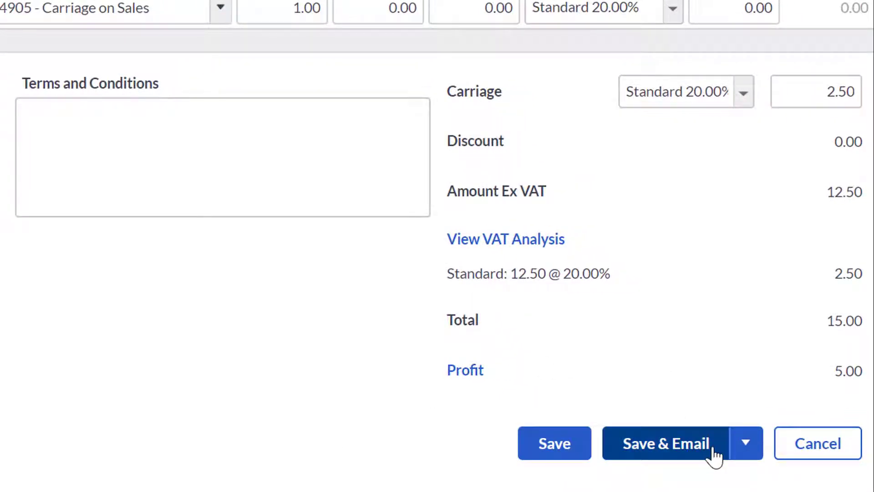
Step: Save the quote and start a sales invoice from it
{"action": "left_click", "coordinate": [734, 457]}
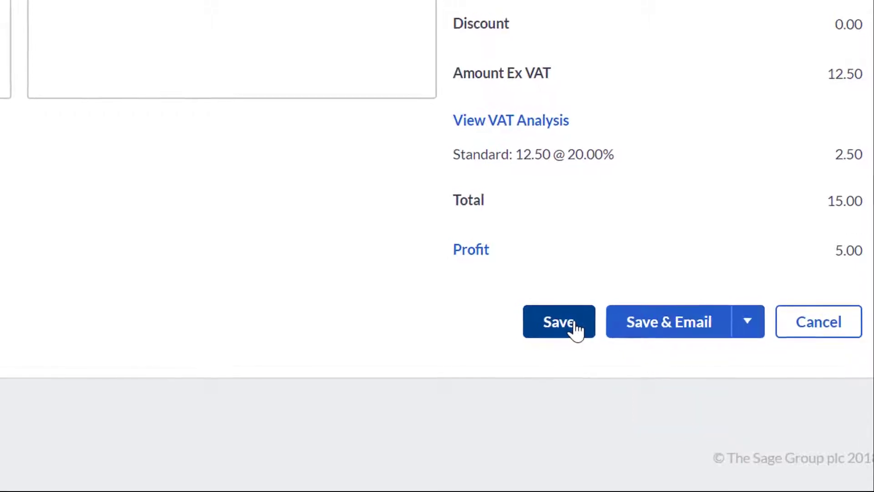
{"action": "left_click", "coordinate": [574, 326]}
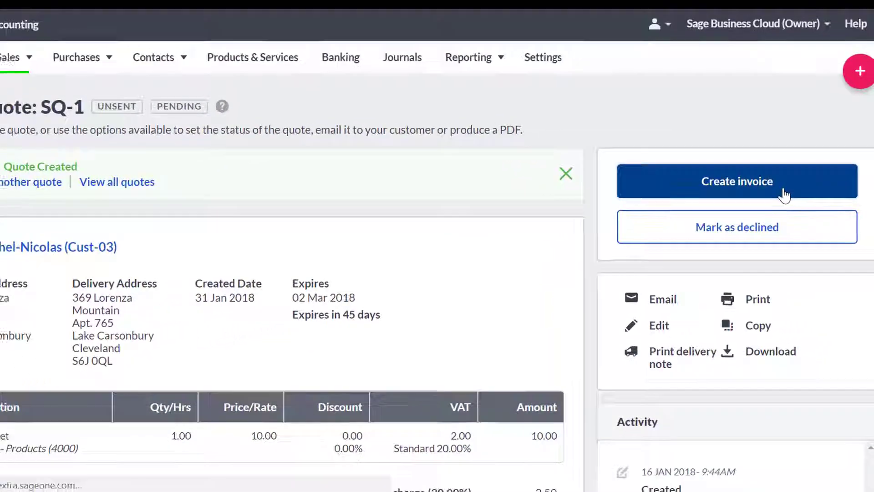
{"action": "left_click", "coordinate": [784, 195]}
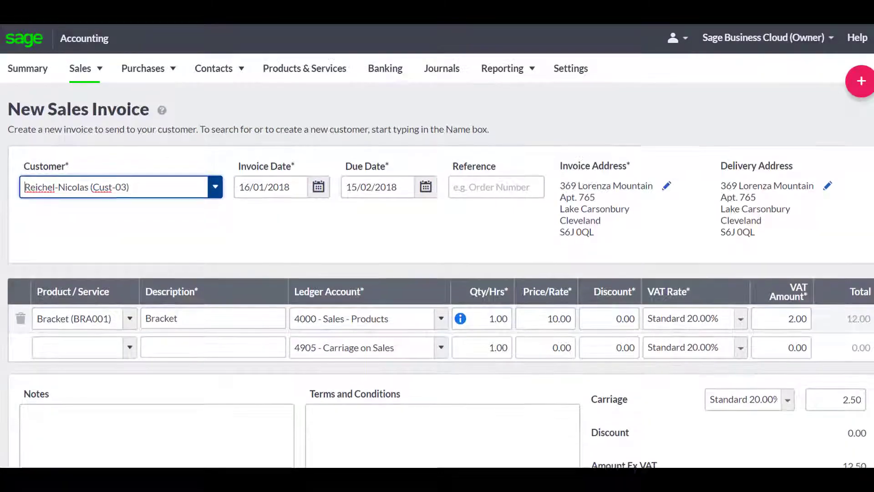
{"action": "scroll", "coordinate": [438, 273], "scroll_direction": "down", "scroll_amount": 3}
{"action": "scroll", "coordinate": [437, 273], "scroll_direction": "down", "scroll_amount": 1}
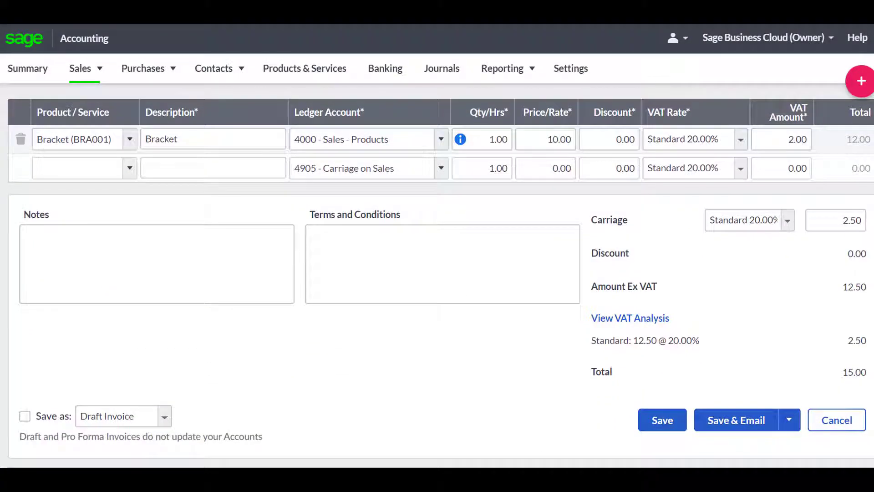